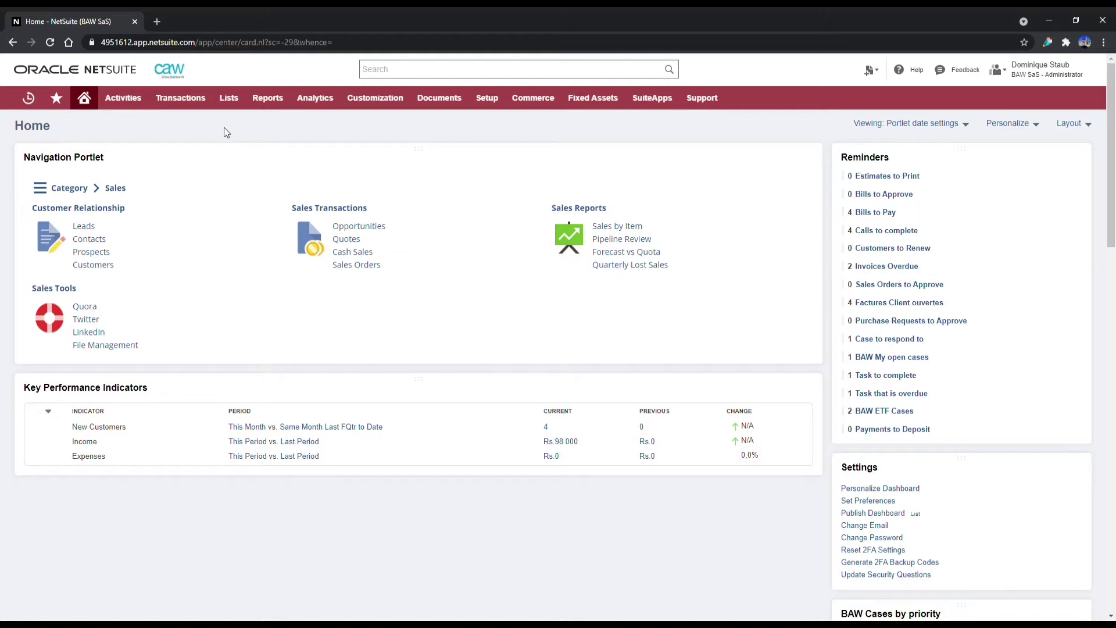
Step: Start a new cash sale and select the customer from the name suggestions
mouse_move(175, 103)
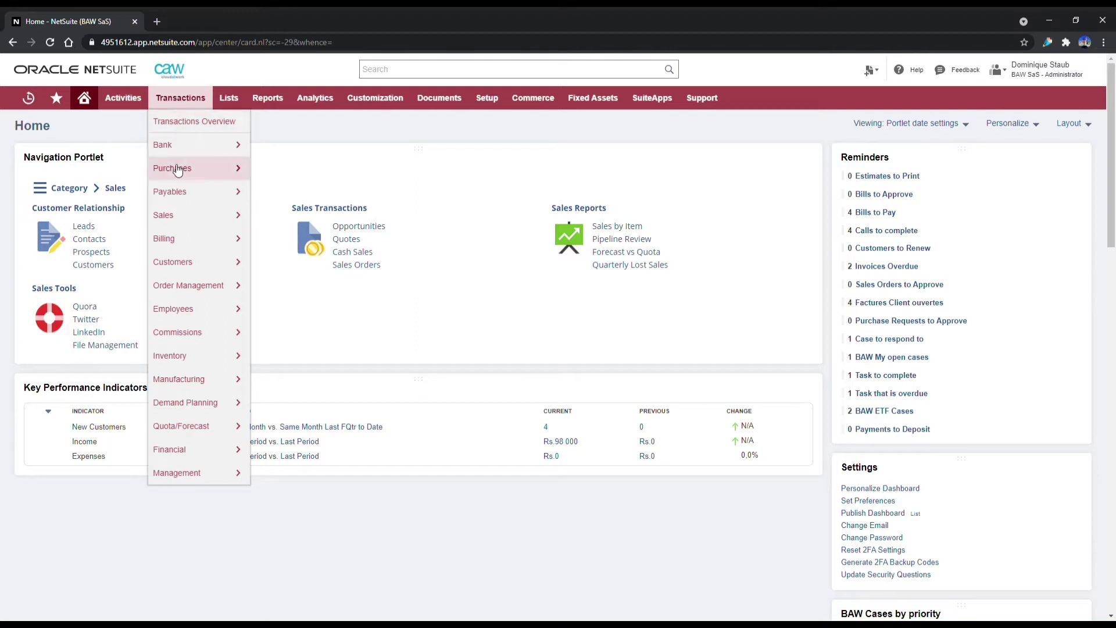
mouse_move(196, 218)
mouse_move(291, 386)
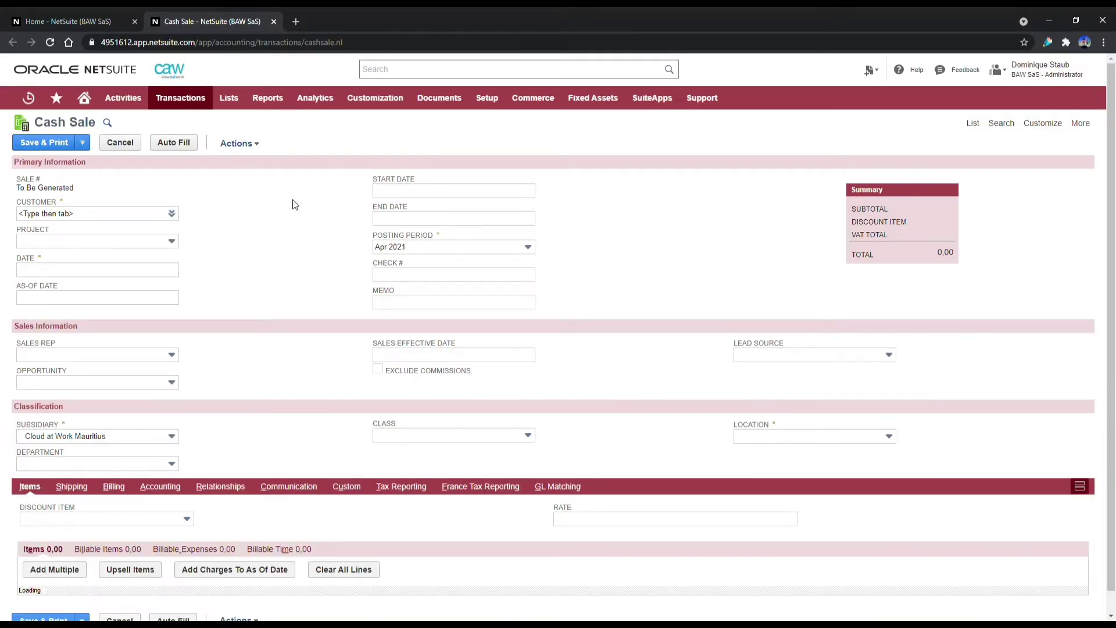
click(96, 220)
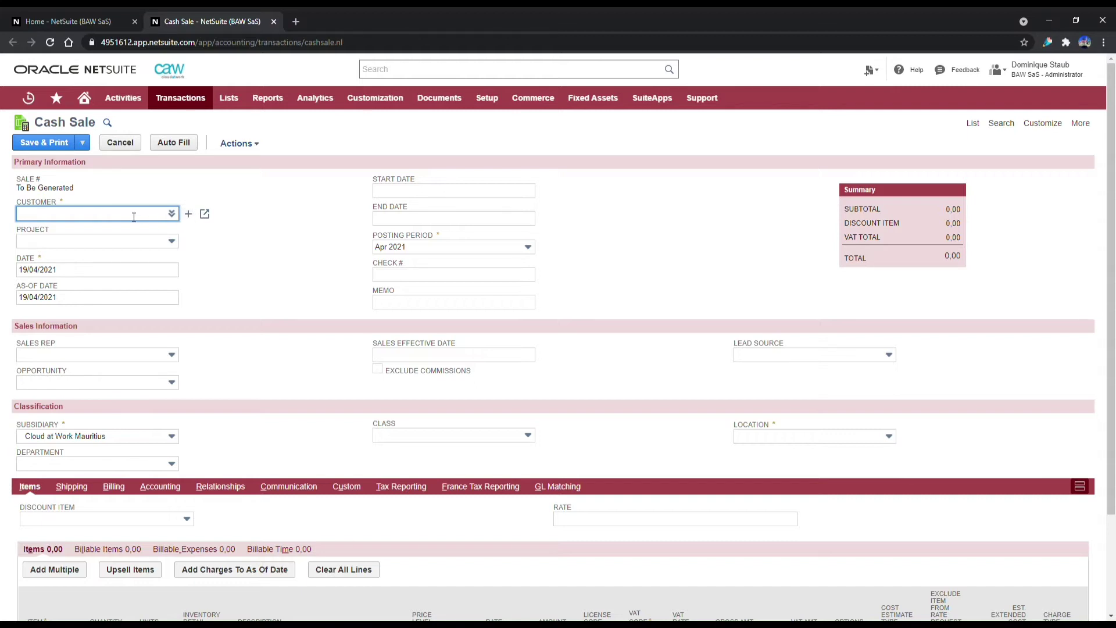
text(John)
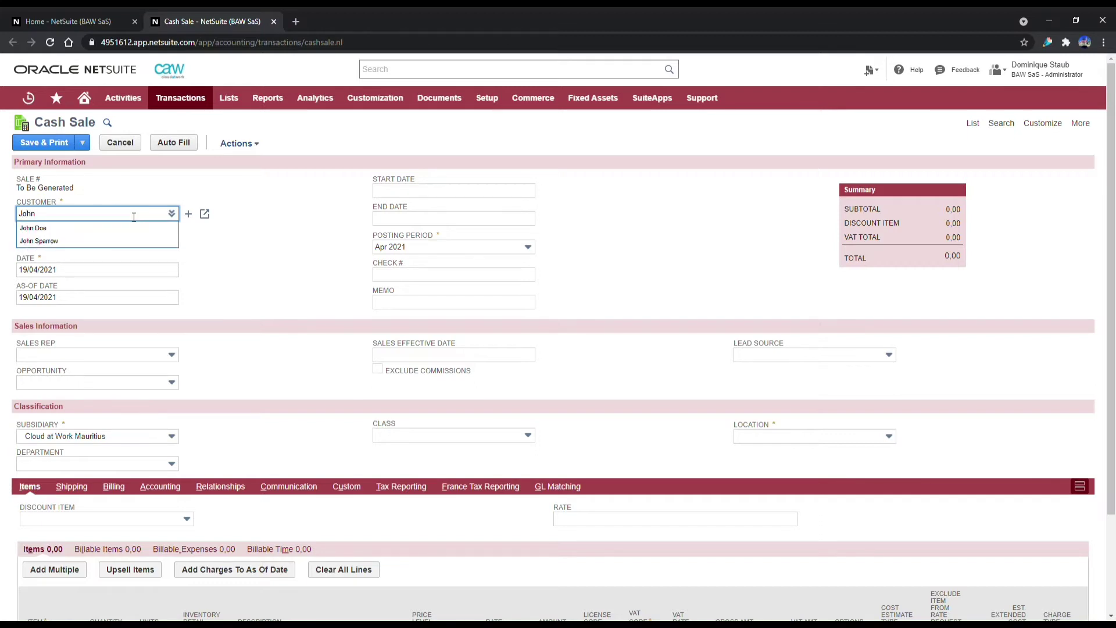
click(51, 235)
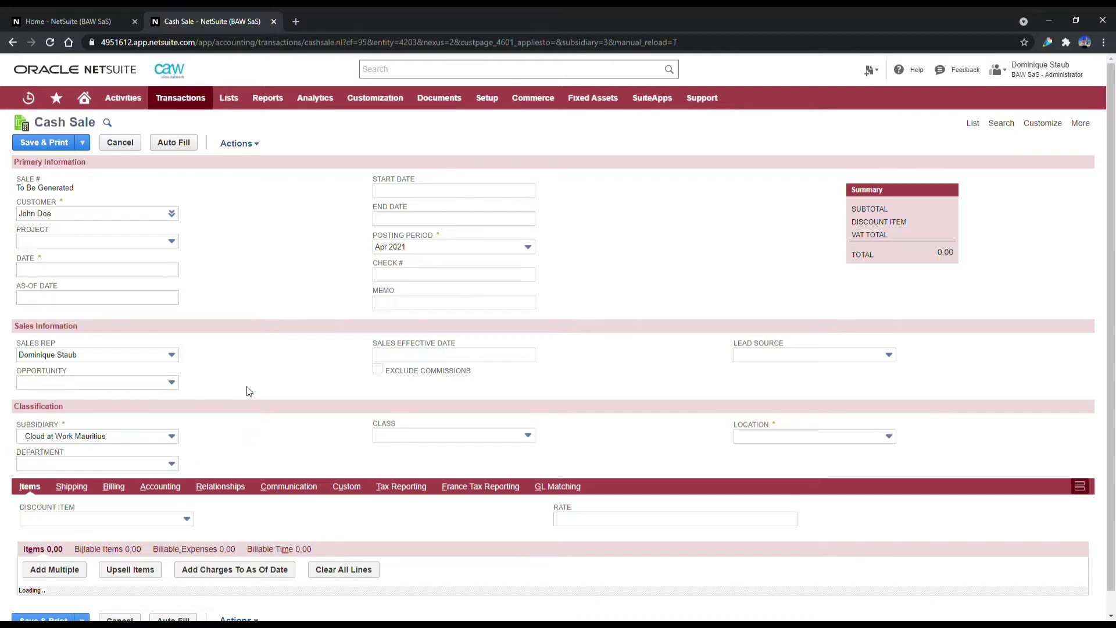
Step: Choose PS, NetSuite and Maurice in the Department, Class and Location dropdowns
click(109, 464)
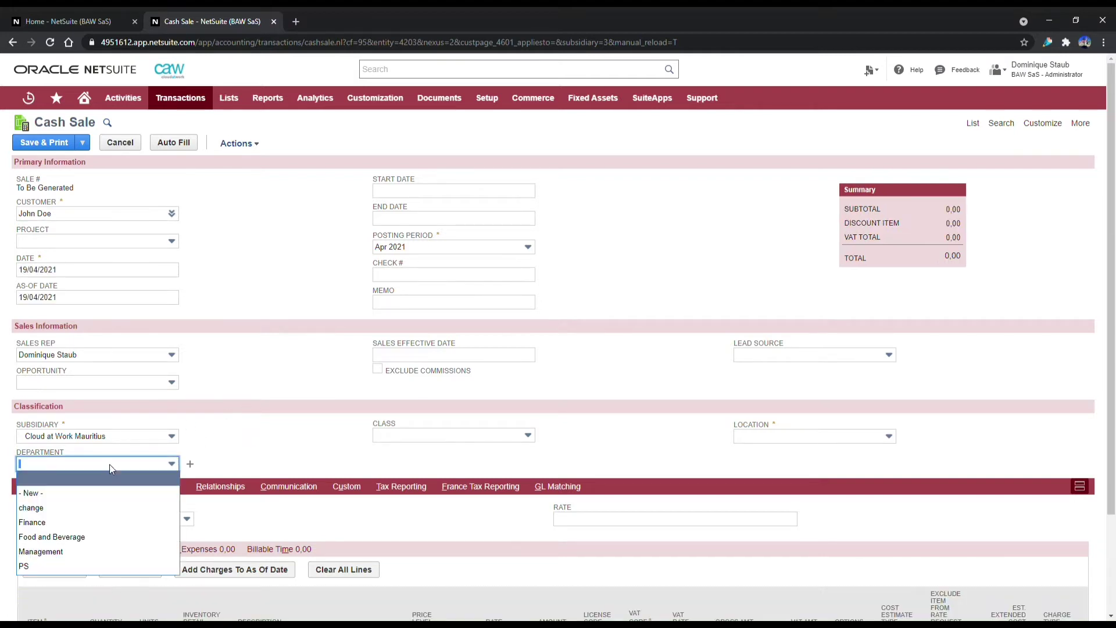
click(64, 567)
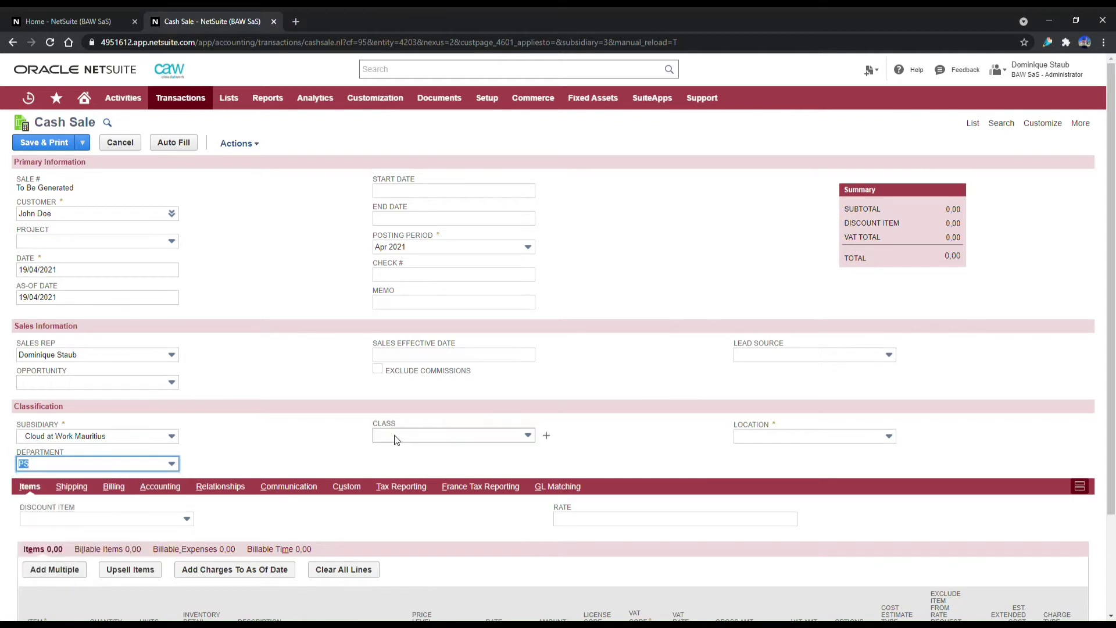
click(527, 436)
click(409, 523)
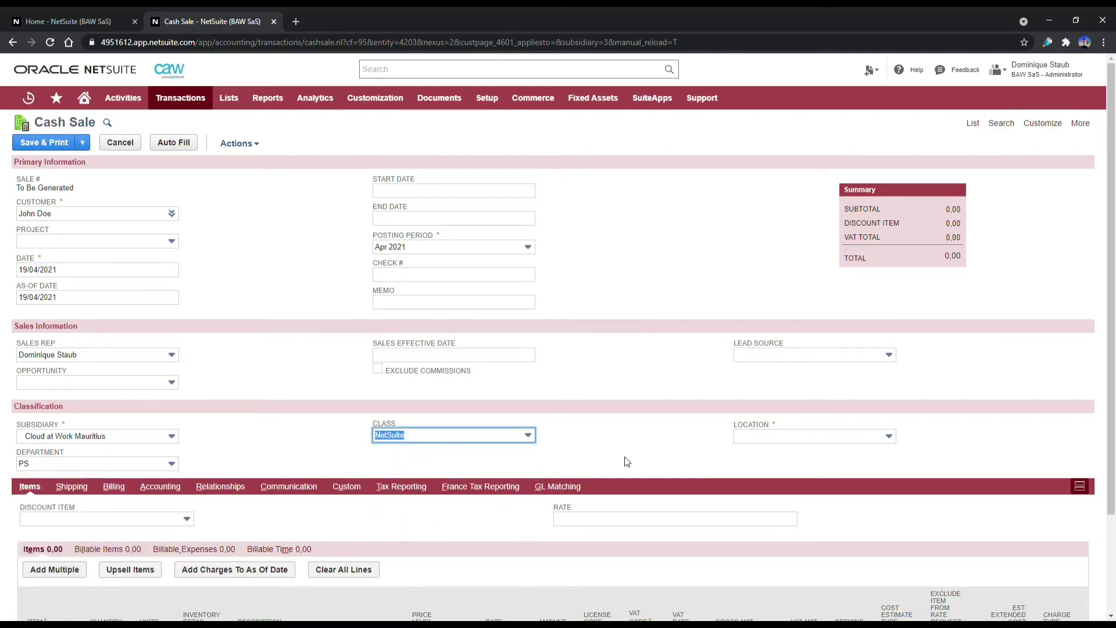
click(768, 437)
click(761, 484)
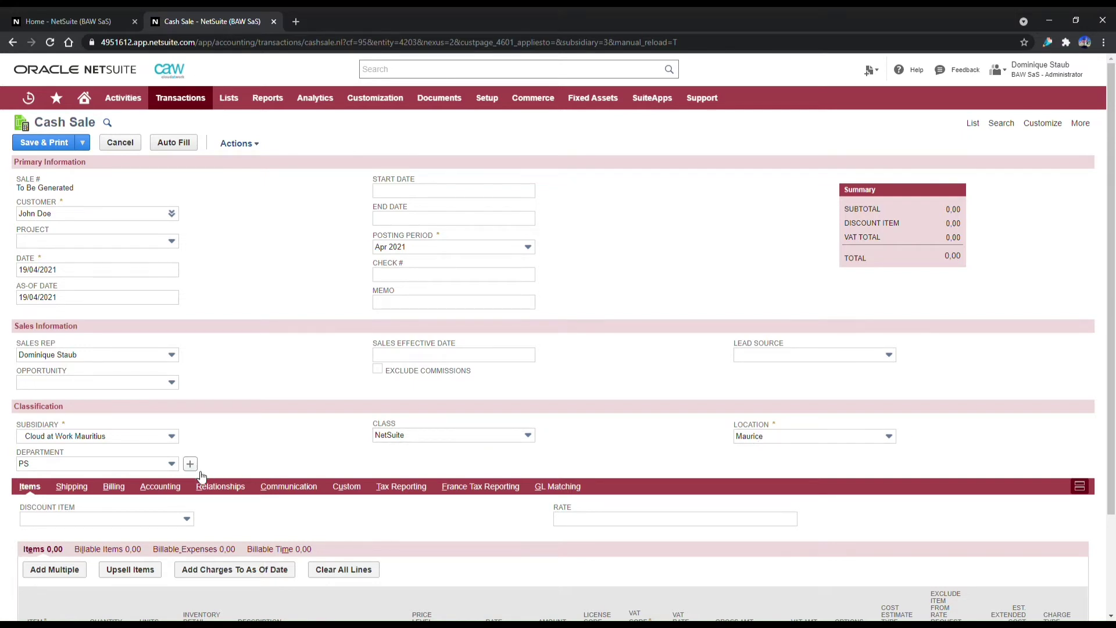
Step: Search the item chooser for NetSuite Support, select it with quantity 50 and confirm
scroll(247, 428, down, 2)
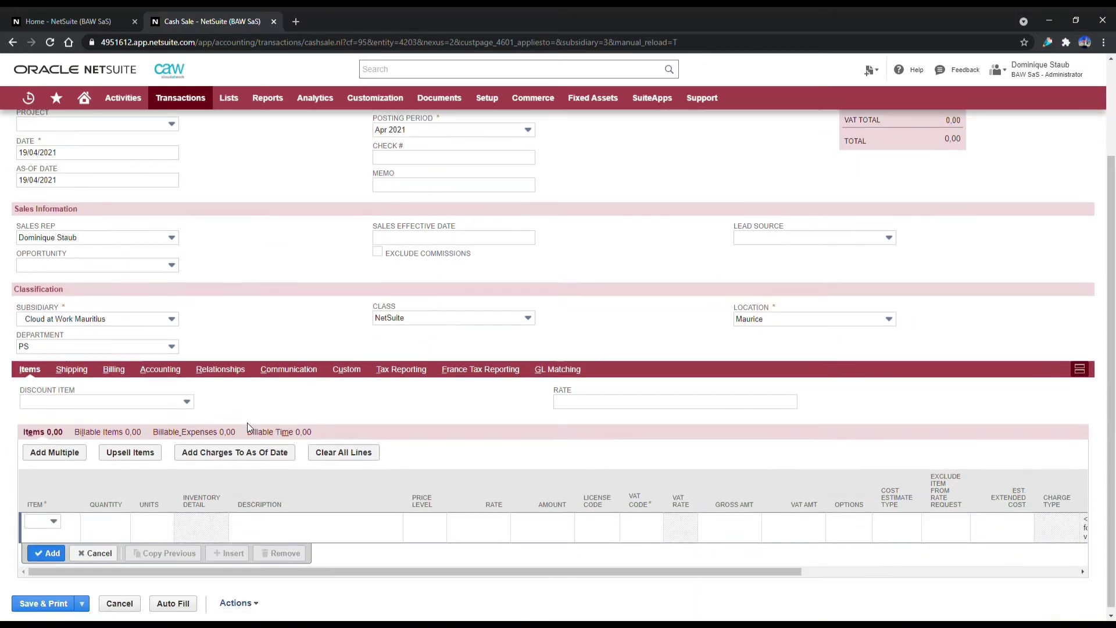
click(55, 453)
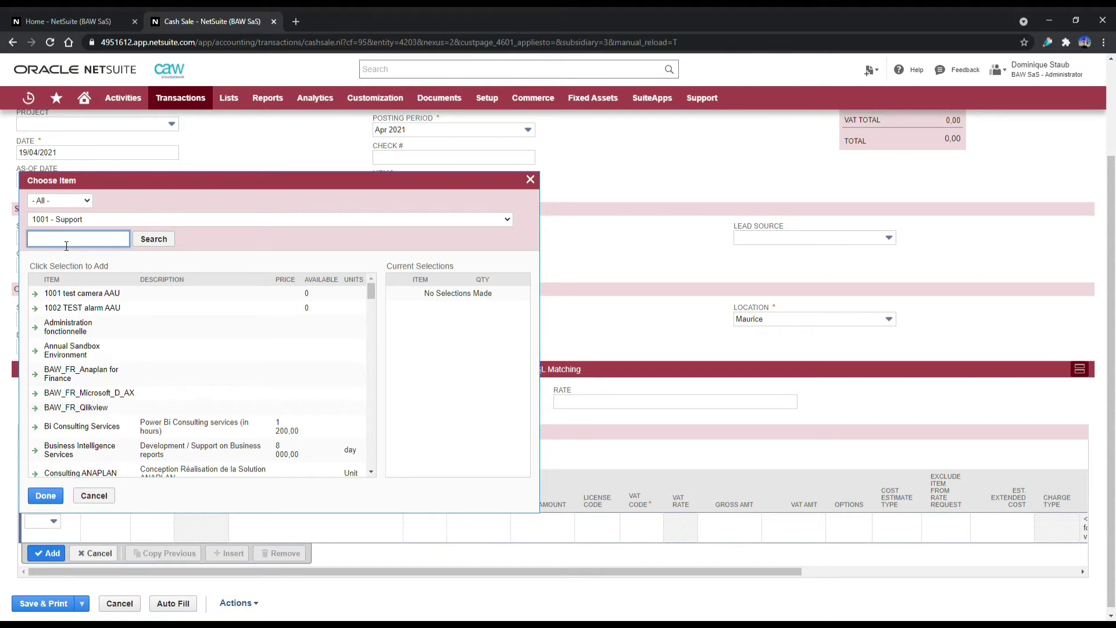
text(Nu)
text(etsuite suppo)
text(rt)
click(153, 239)
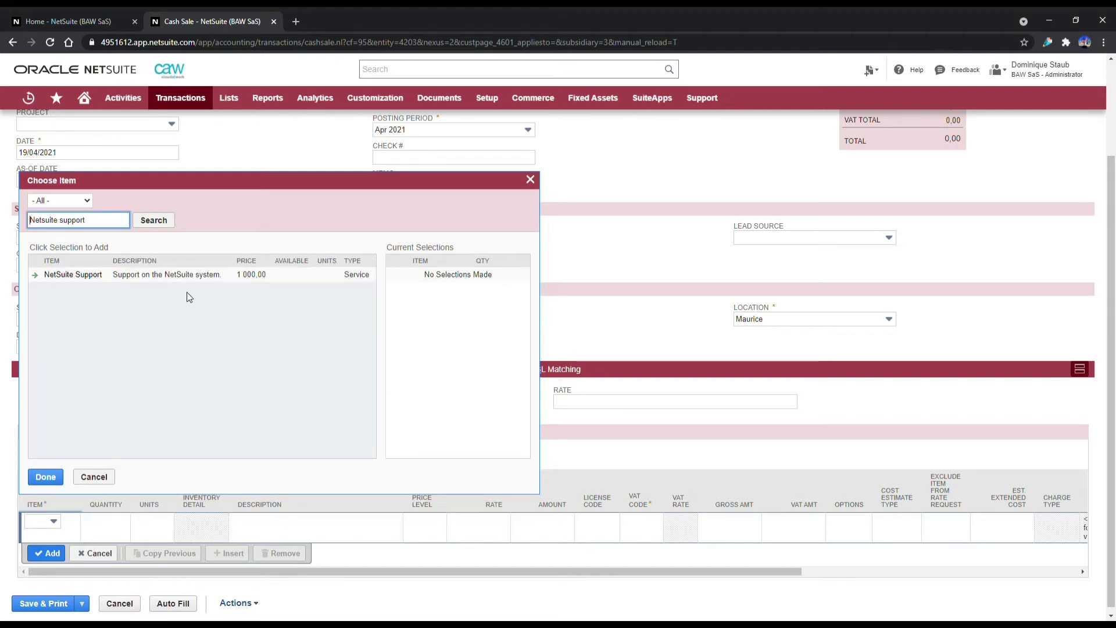
click(96, 278)
click(496, 278)
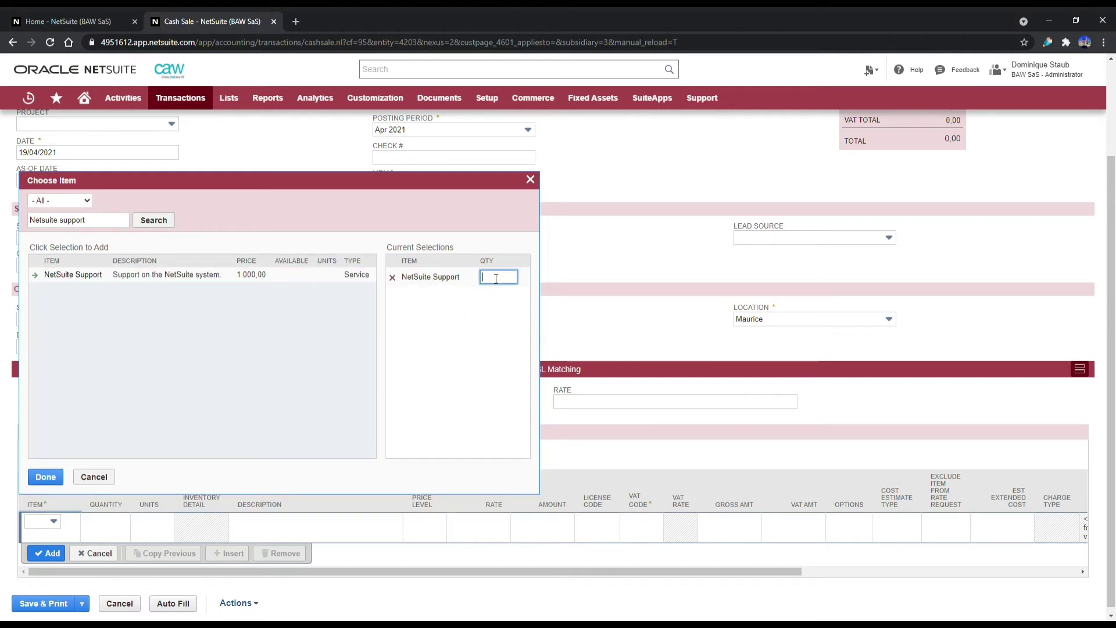
text(50)
click(53, 484)
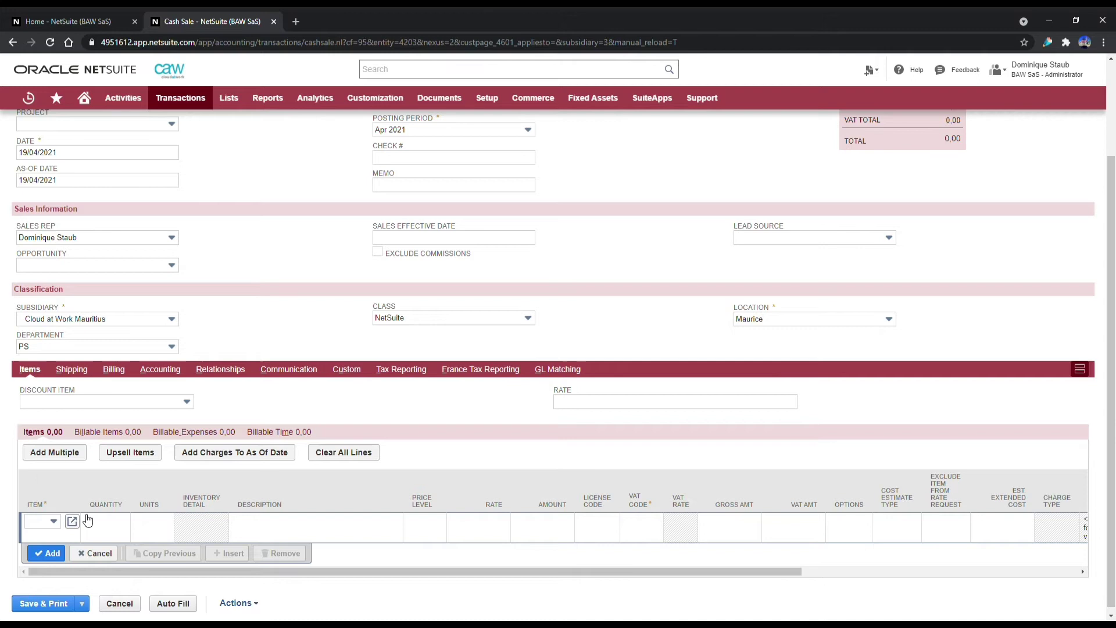
Step: Add a 10% Commitment Discount line below the NetSuite Support item
scroll(114, 528, down, 1)
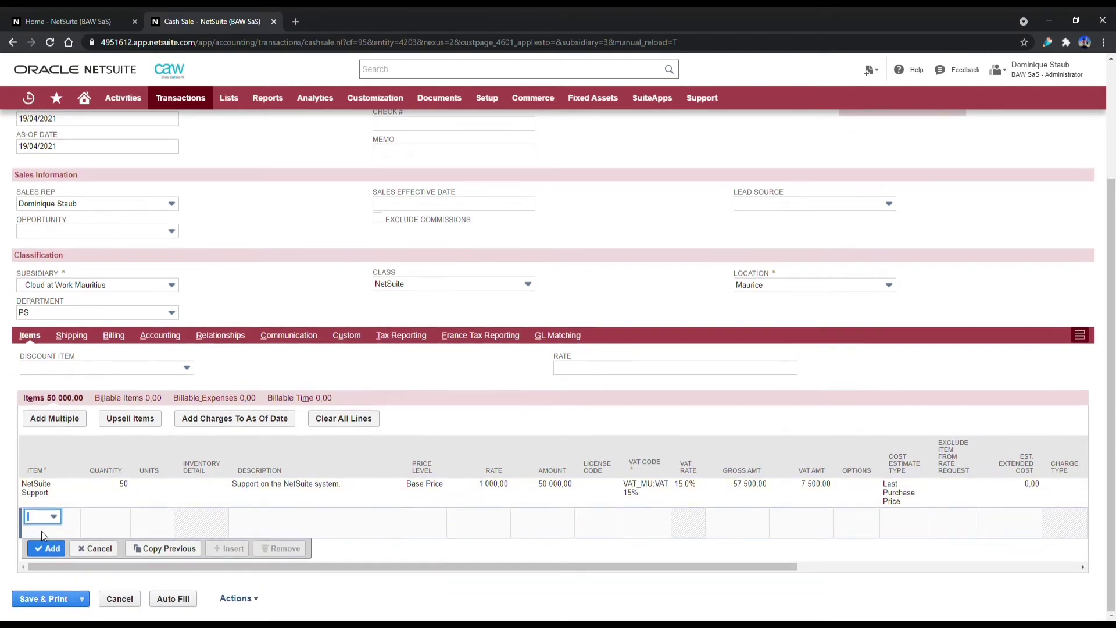
click(42, 514)
text(Desci)
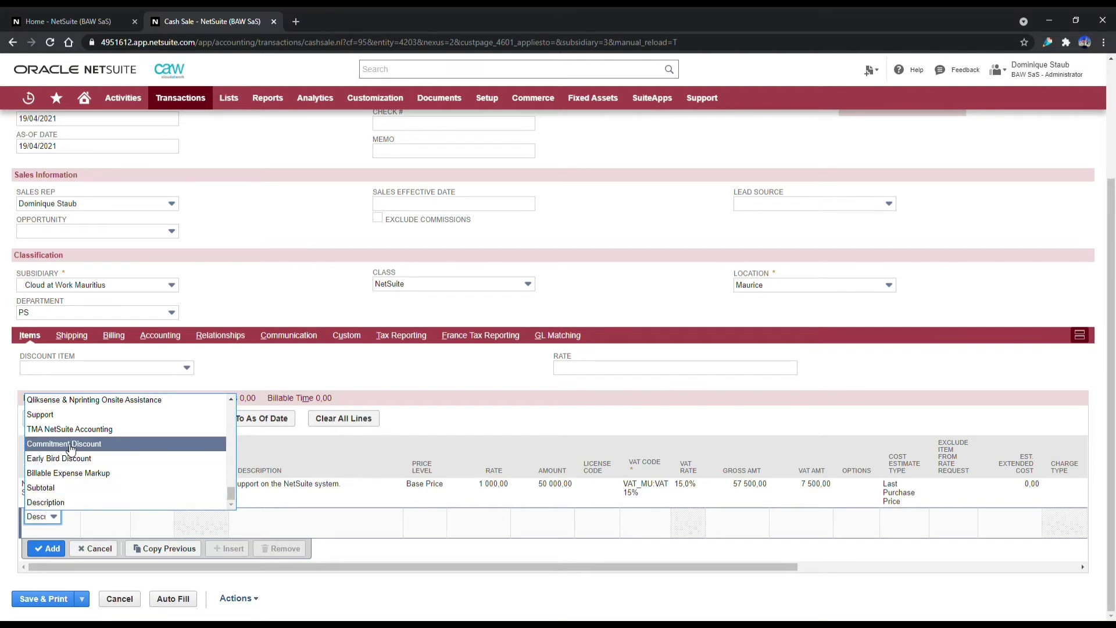
click(63, 444)
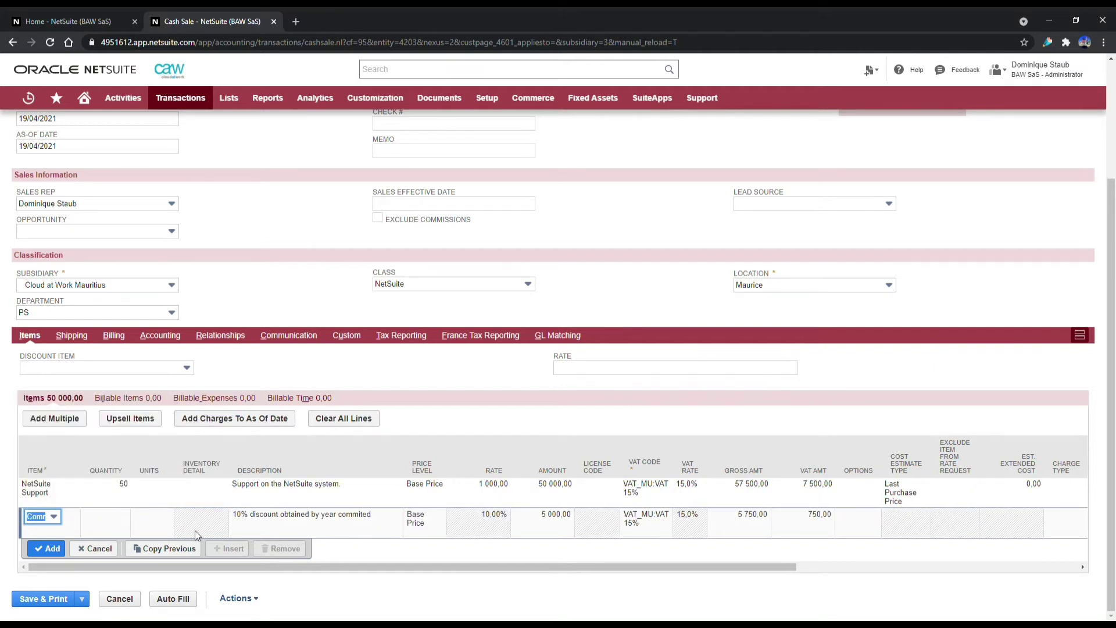
click(49, 548)
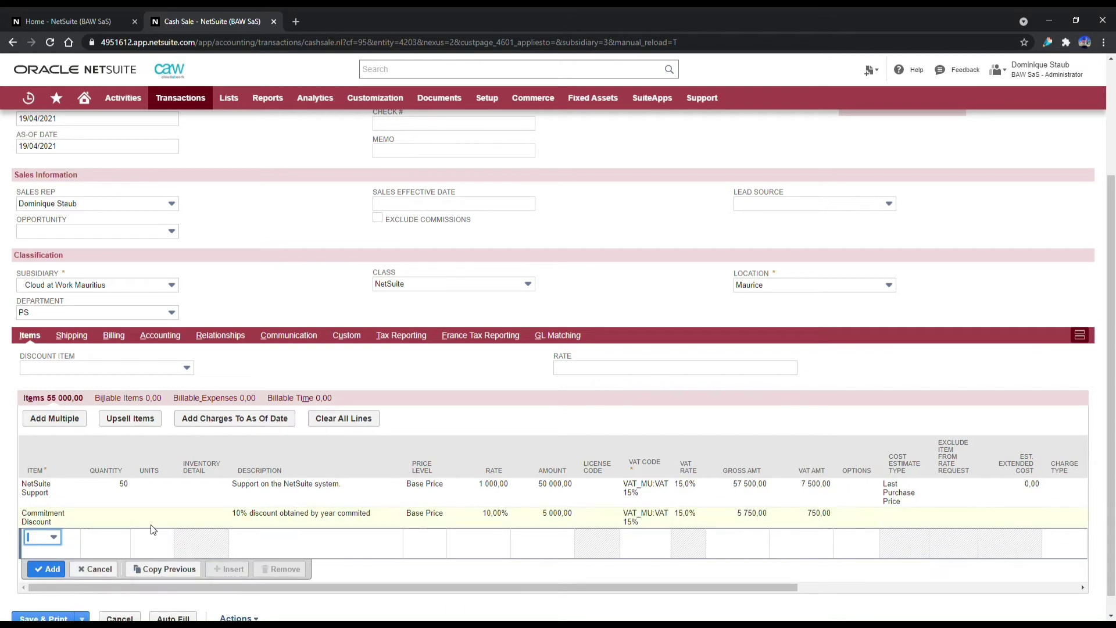
scroll(208, 525, up, 3)
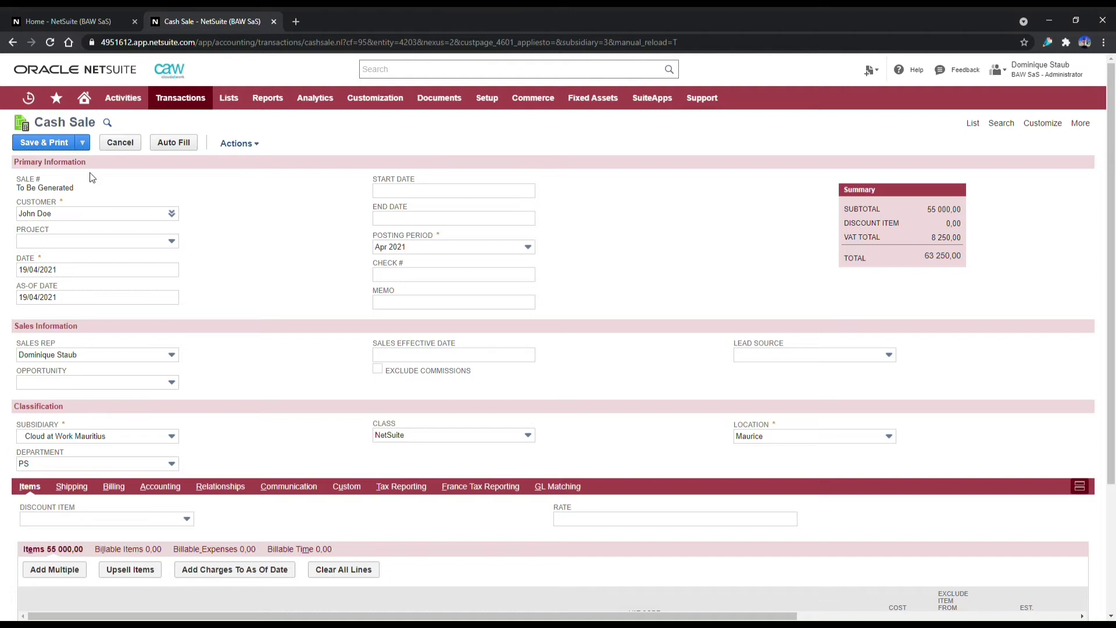
Step: Try posting the sale to account 512200 HSBC (Rs), then revert to Undeposited Funds
click(398, 277)
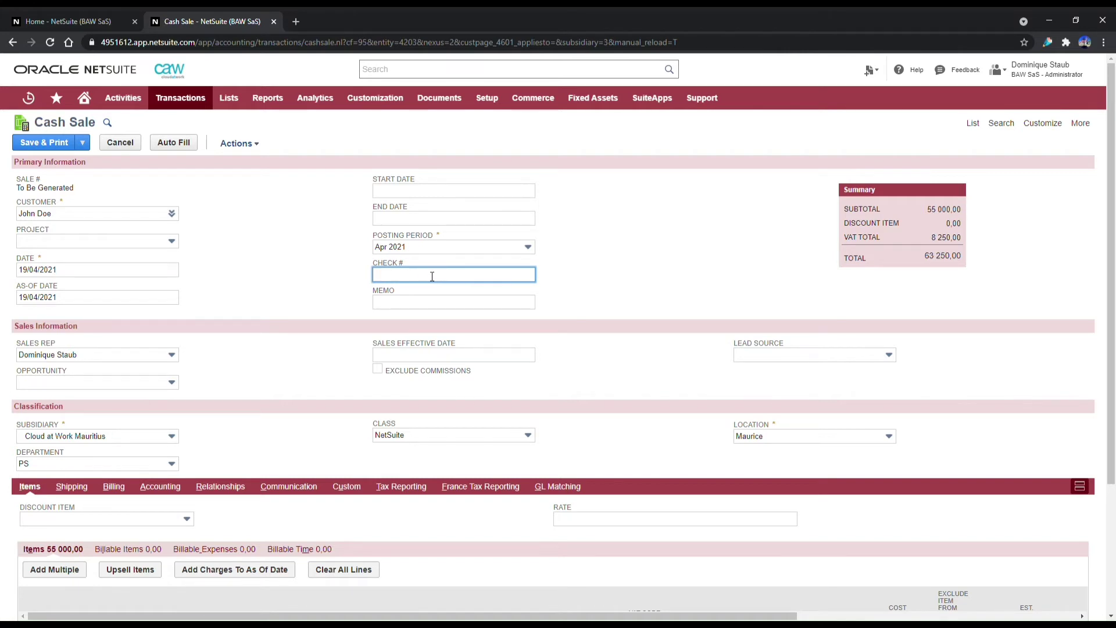
scroll(298, 360, down, 1)
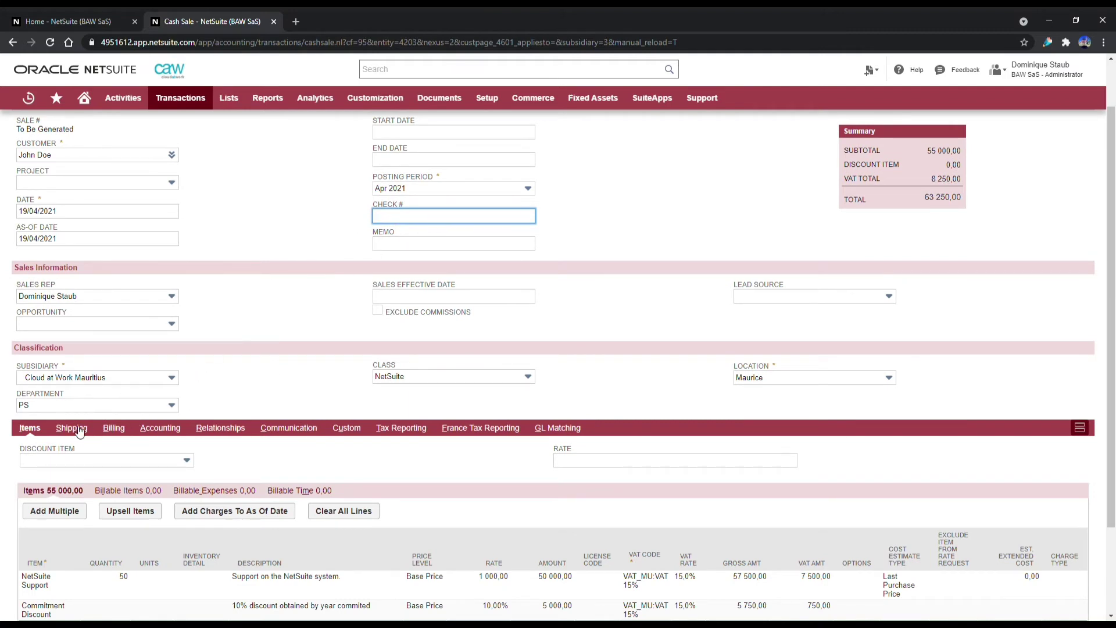
click(155, 433)
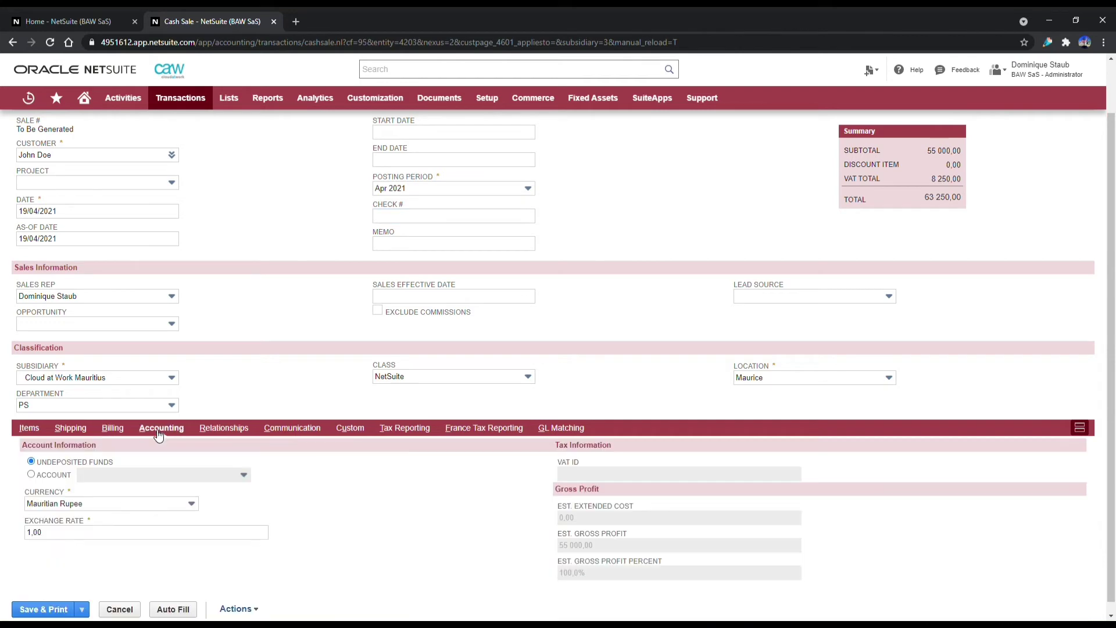
click(31, 474)
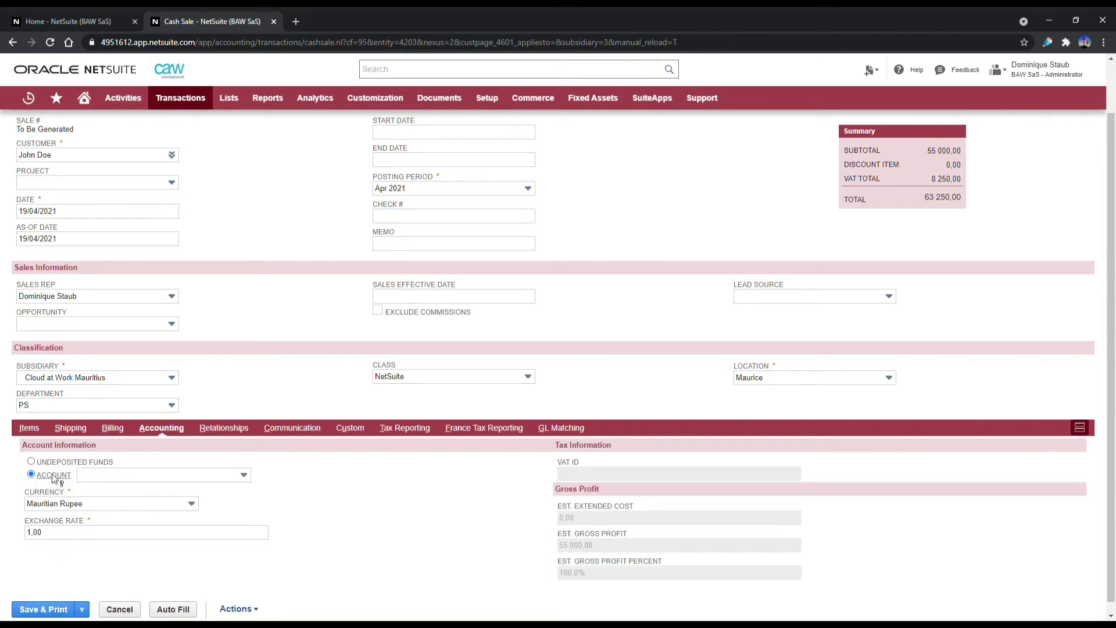
click(119, 478)
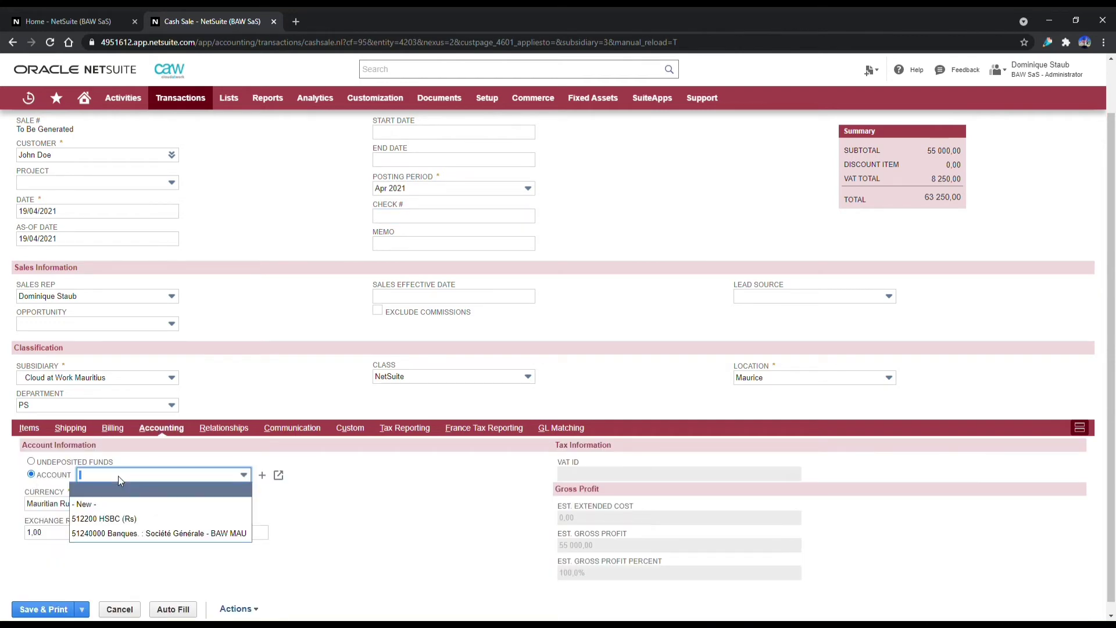
click(121, 517)
click(336, 509)
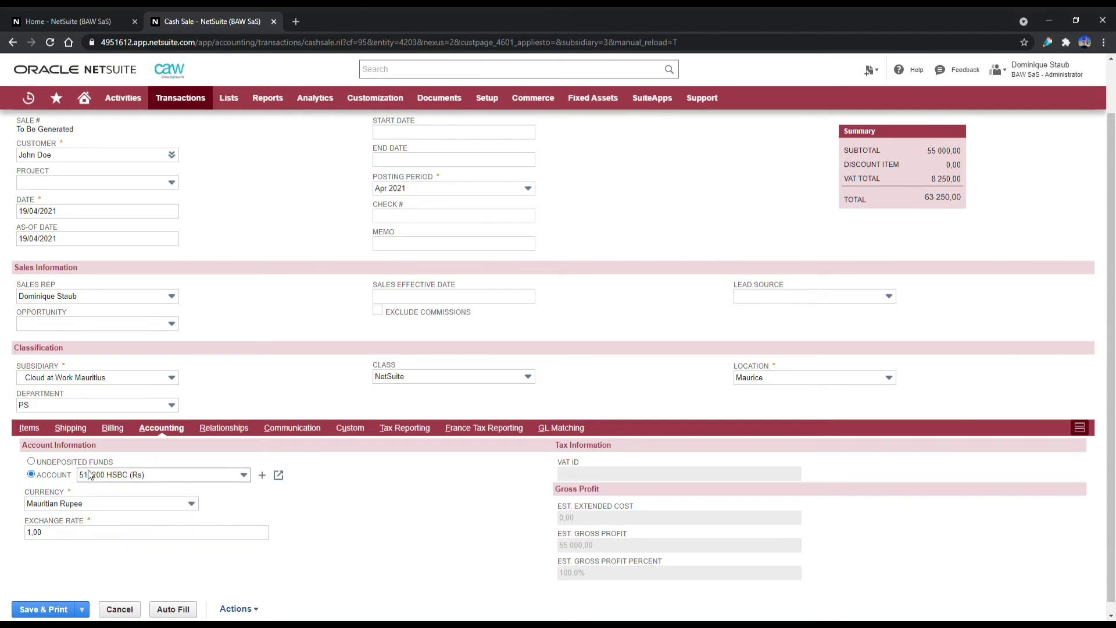
click(32, 462)
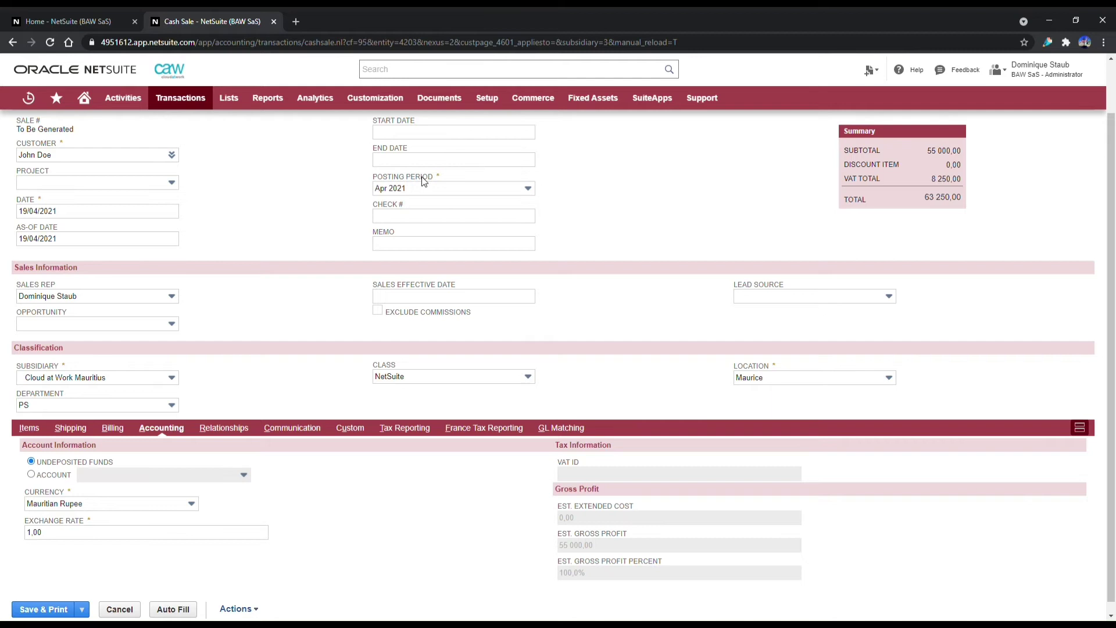
Step: Enter 'cash' as the check number, then save and print the cash sale
scroll(421, 177, up, 1)
click(396, 278)
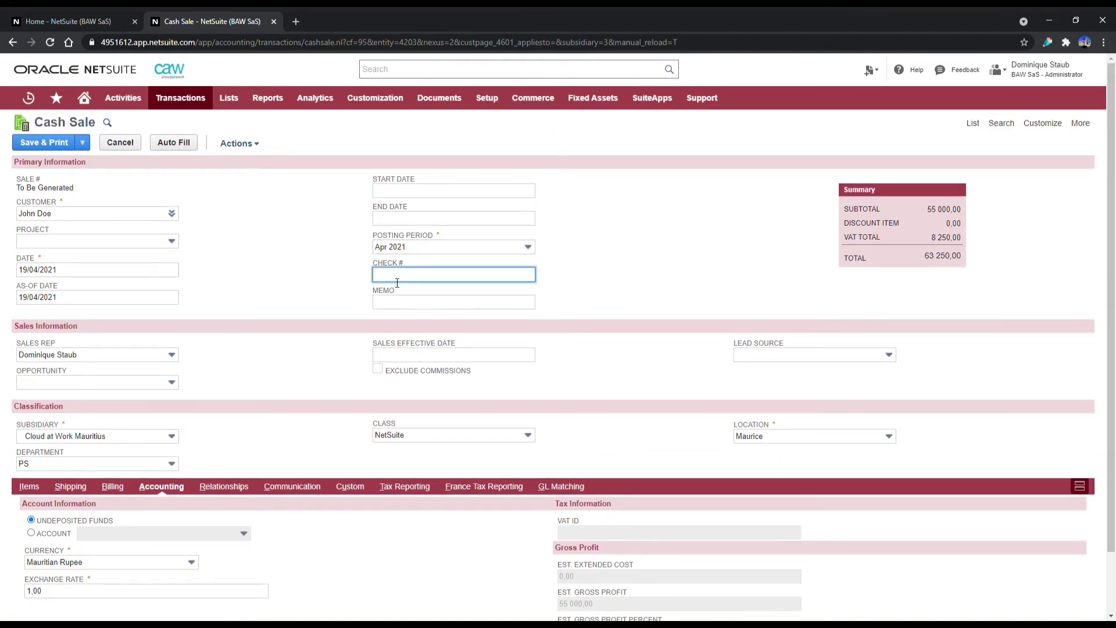
text(cash)
click(266, 247)
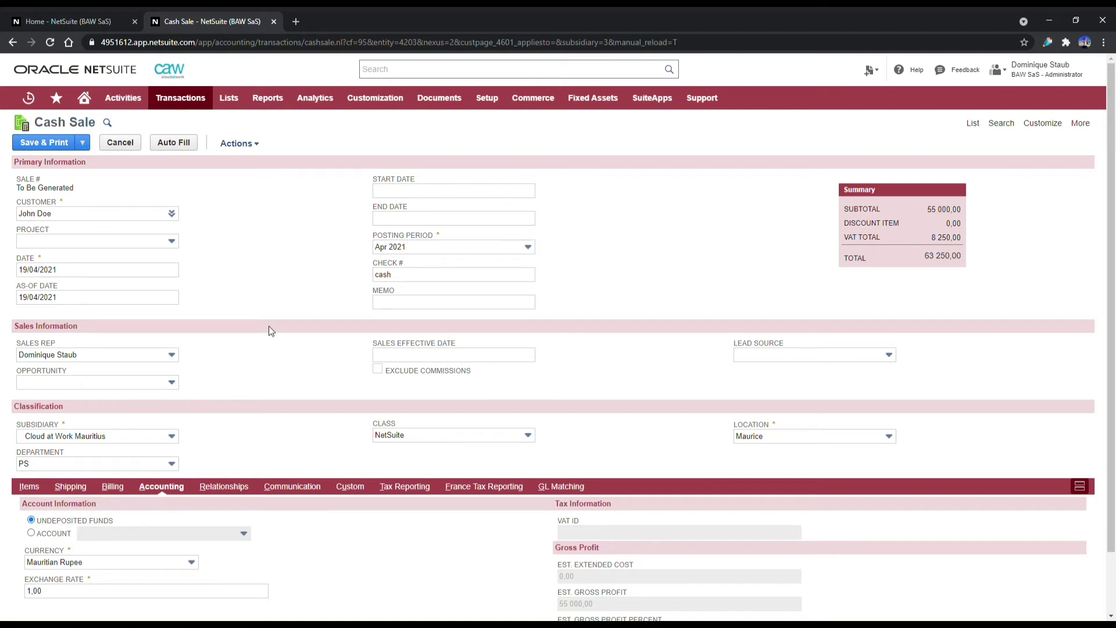
click(57, 146)
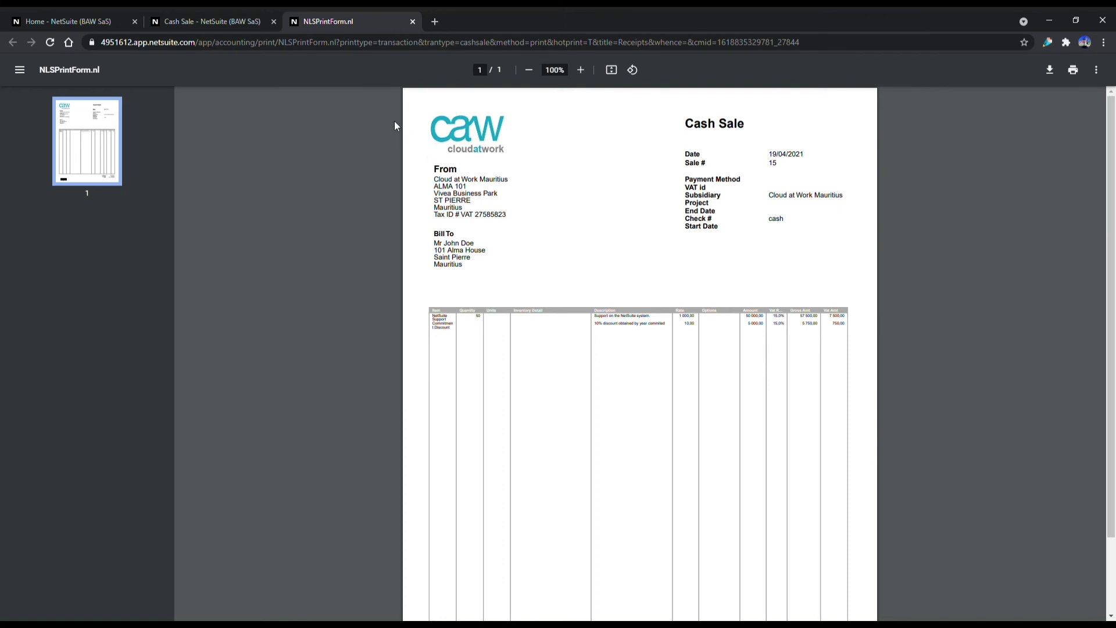
Step: Close the printed receipt and return to the Home dashboard
click(412, 21)
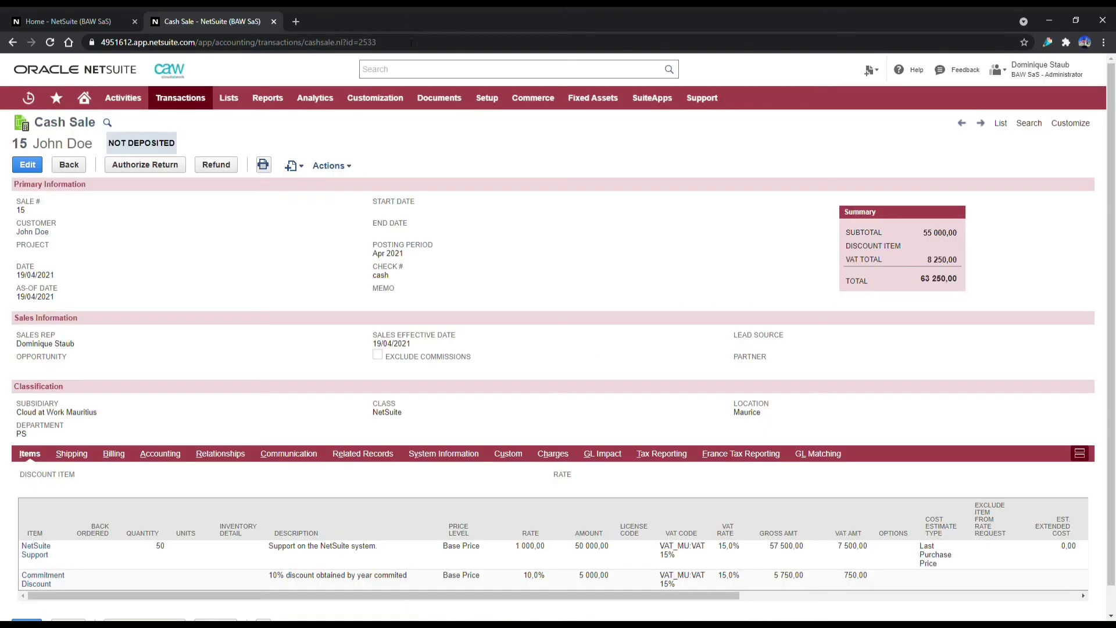
mouse_move(359, 110)
mouse_move(404, 172)
click(97, 102)
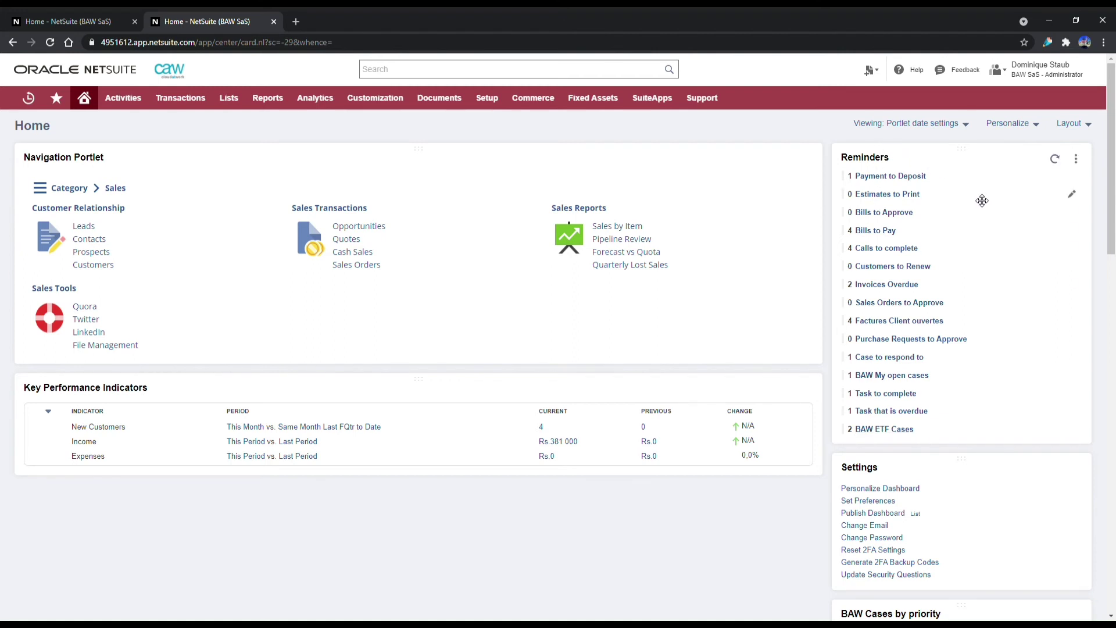
Step: Deposit cash sale 15 into 512200 HSBC (Rs) with no memo and save it
click(893, 182)
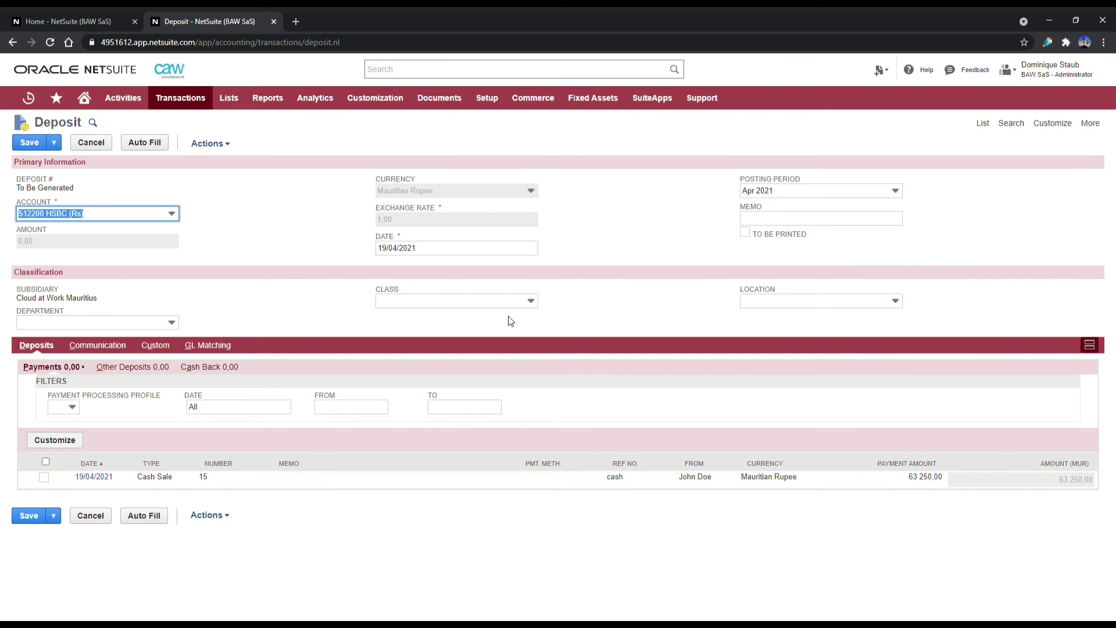
click(135, 215)
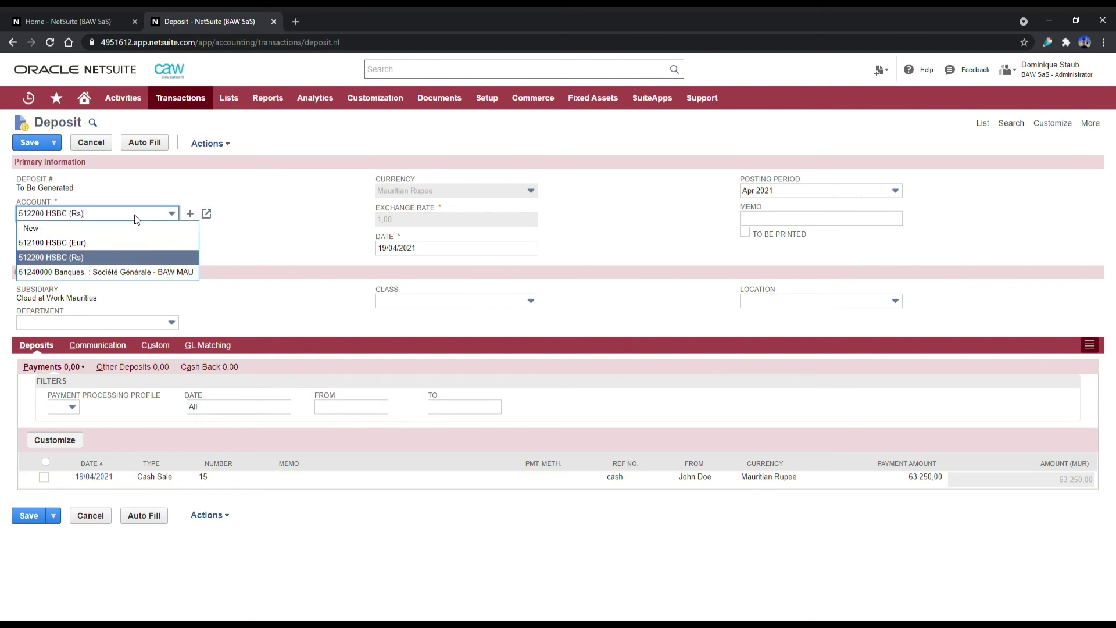
click(124, 258)
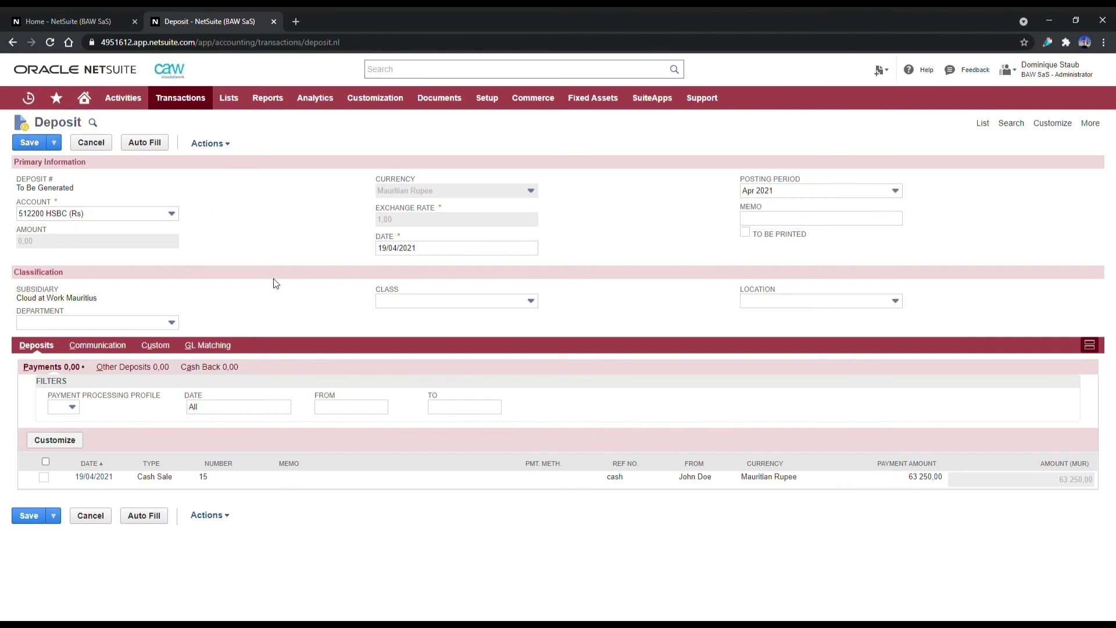
click(765, 224)
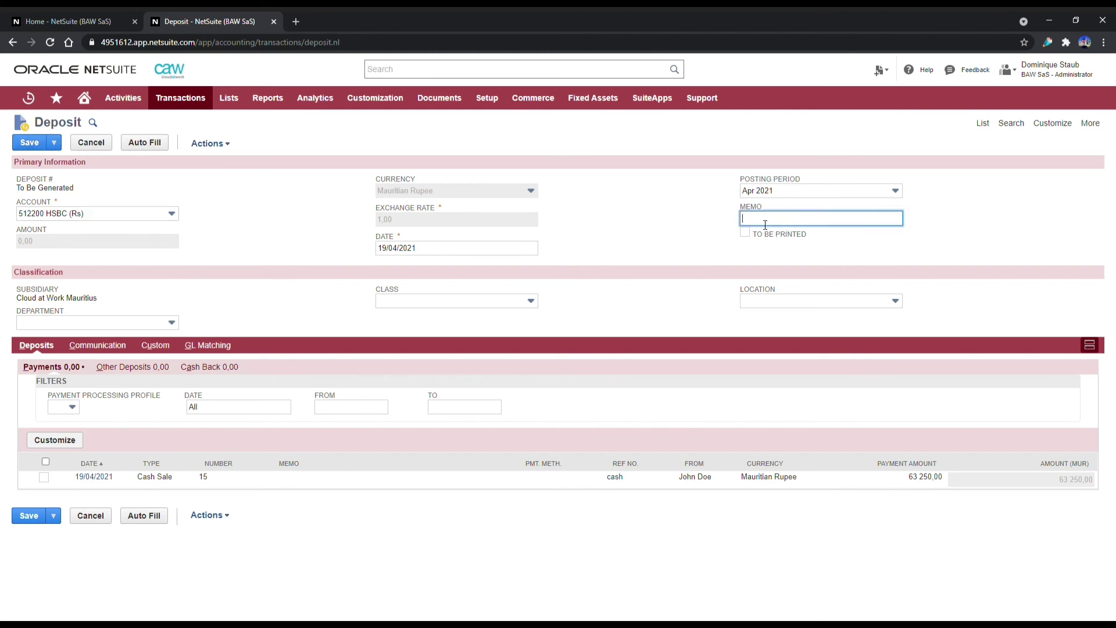
click(655, 218)
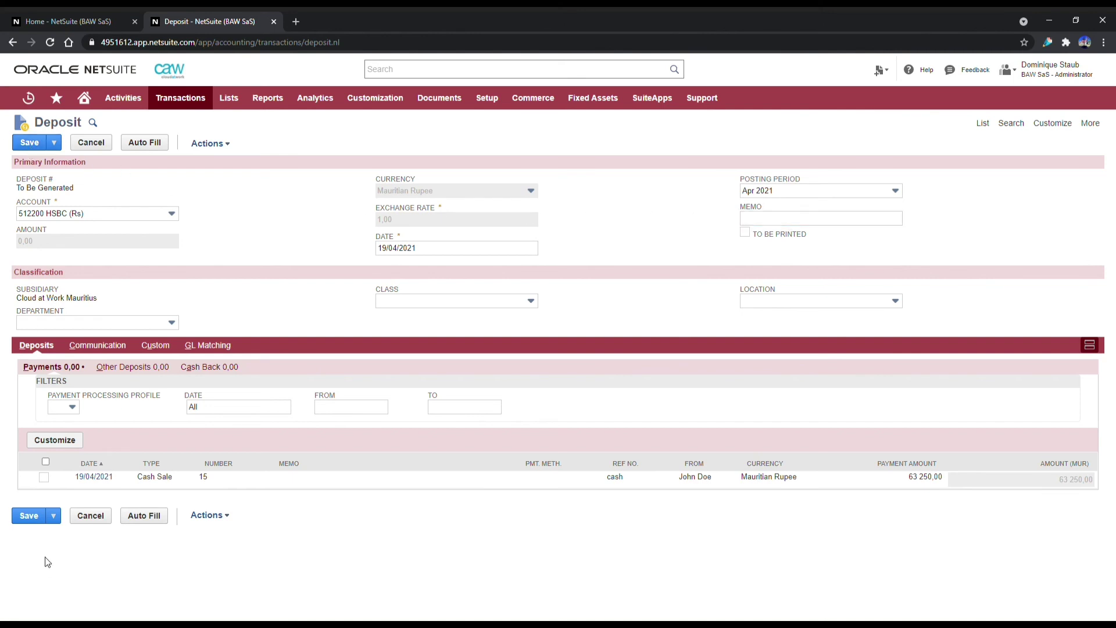
click(44, 478)
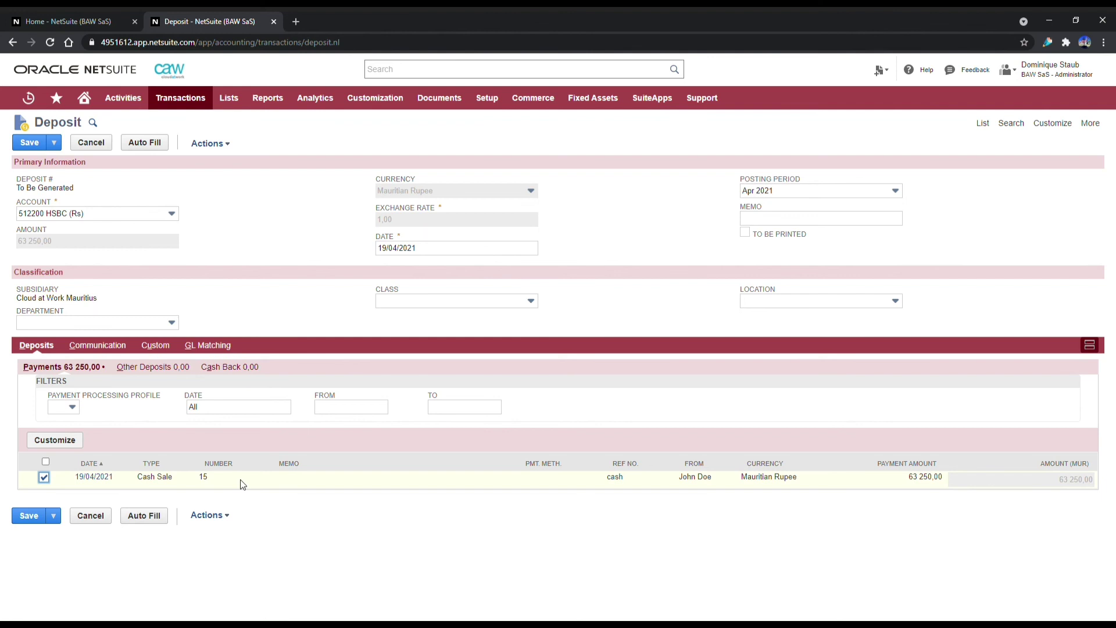
click(32, 144)
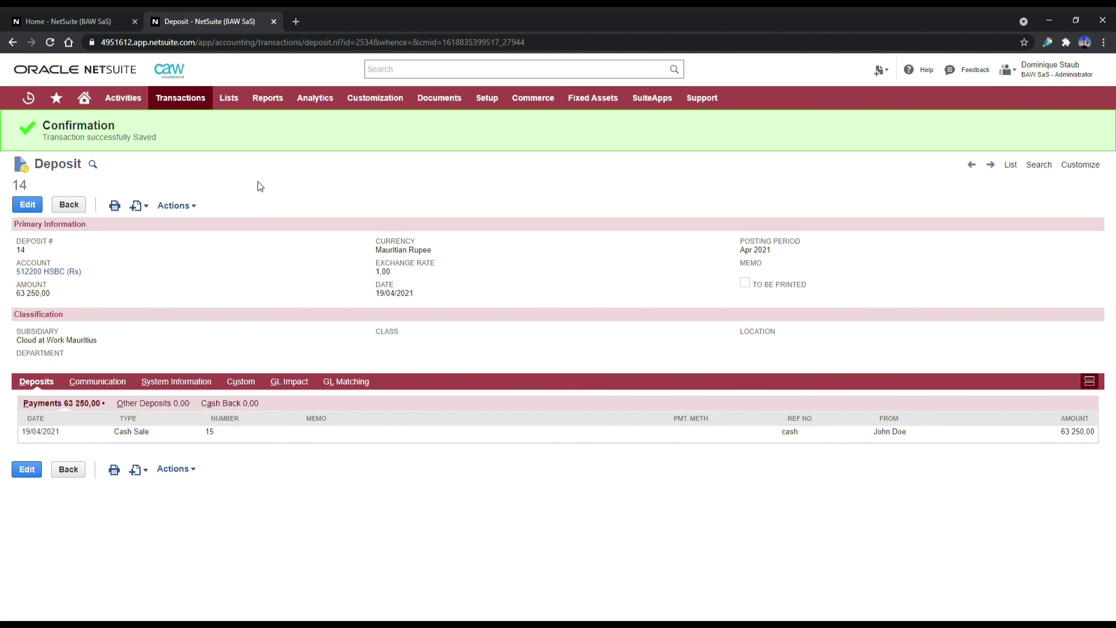
Step: Go back to the NetSuite Home dashboard
click(85, 104)
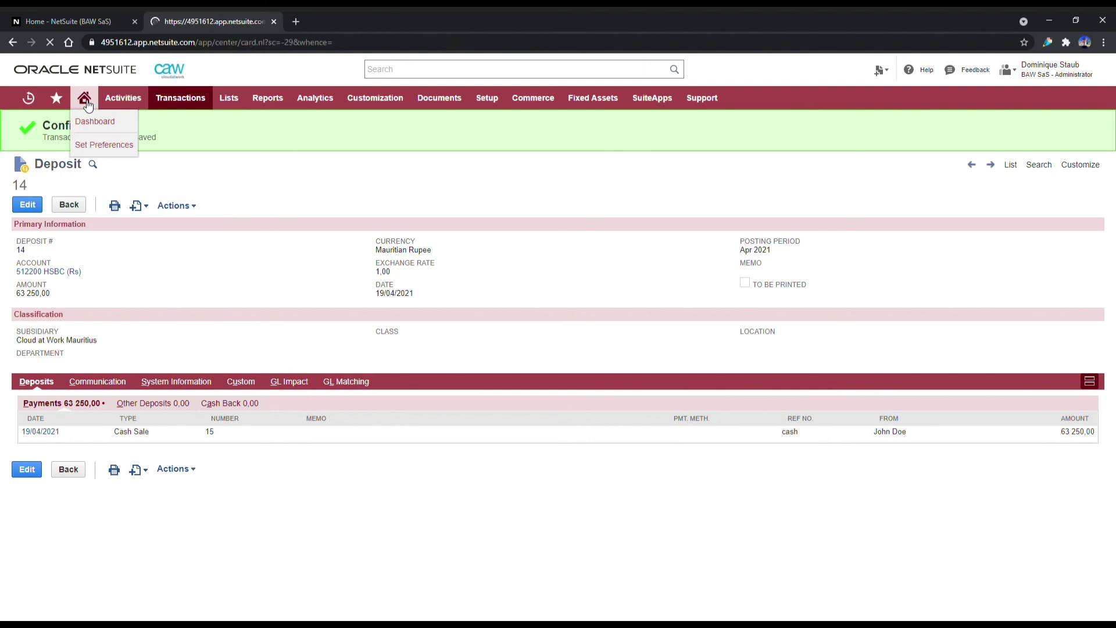